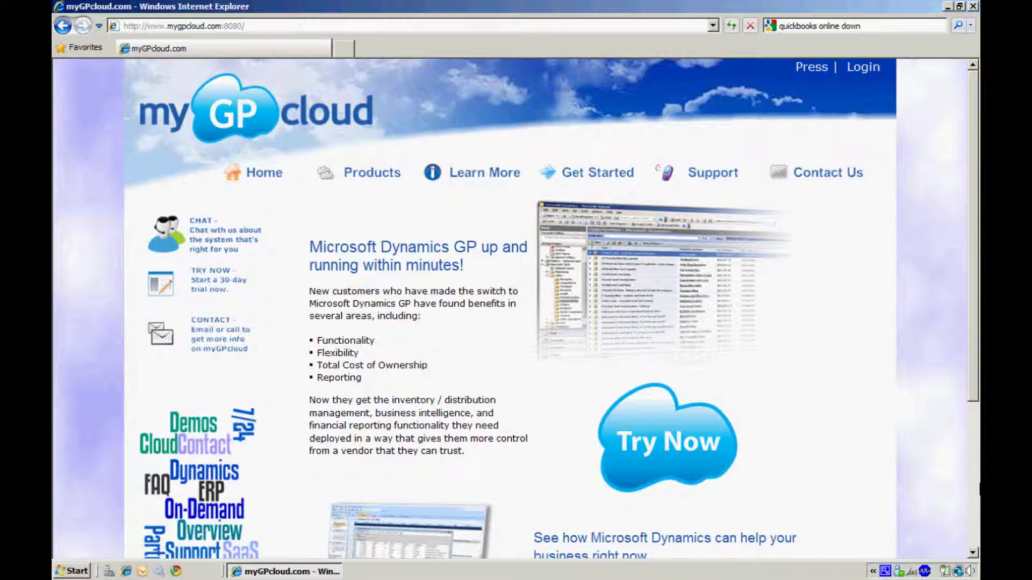
- Open the Microsoft Dynamics GP product overview and scroll through its capabilities list and back
mouse_move(371, 173)
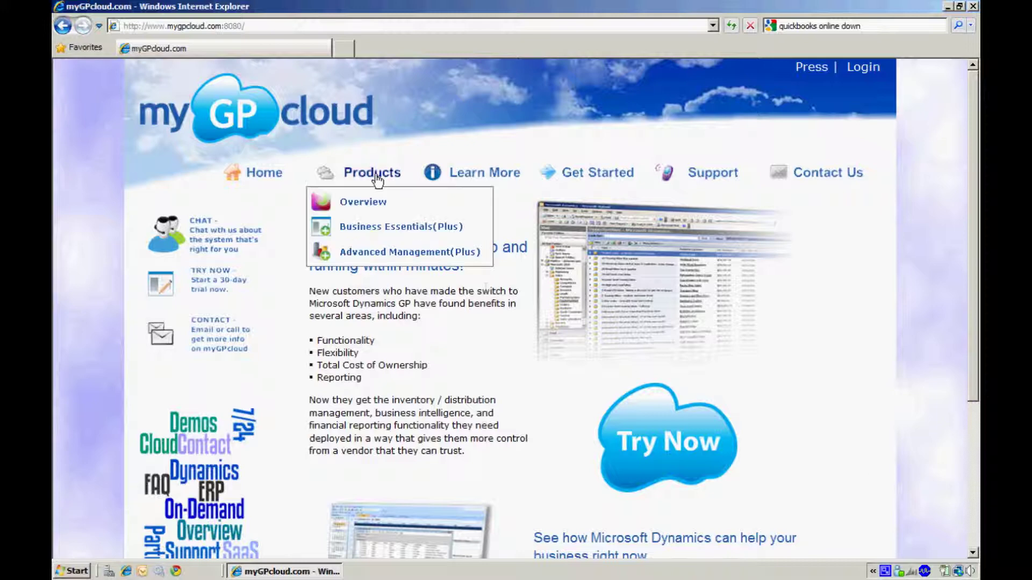
click(379, 203)
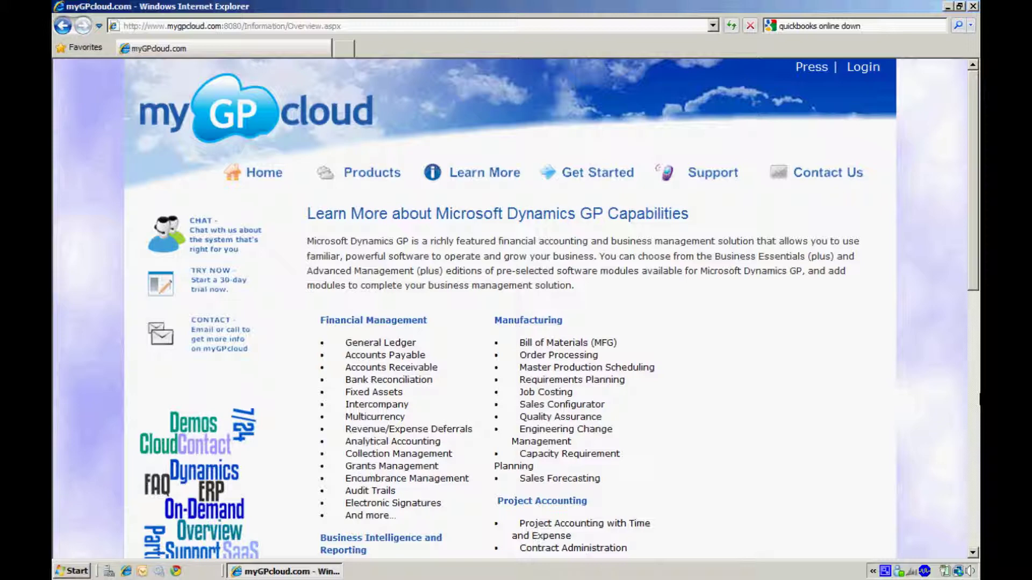
scroll(515, 309, down, 8)
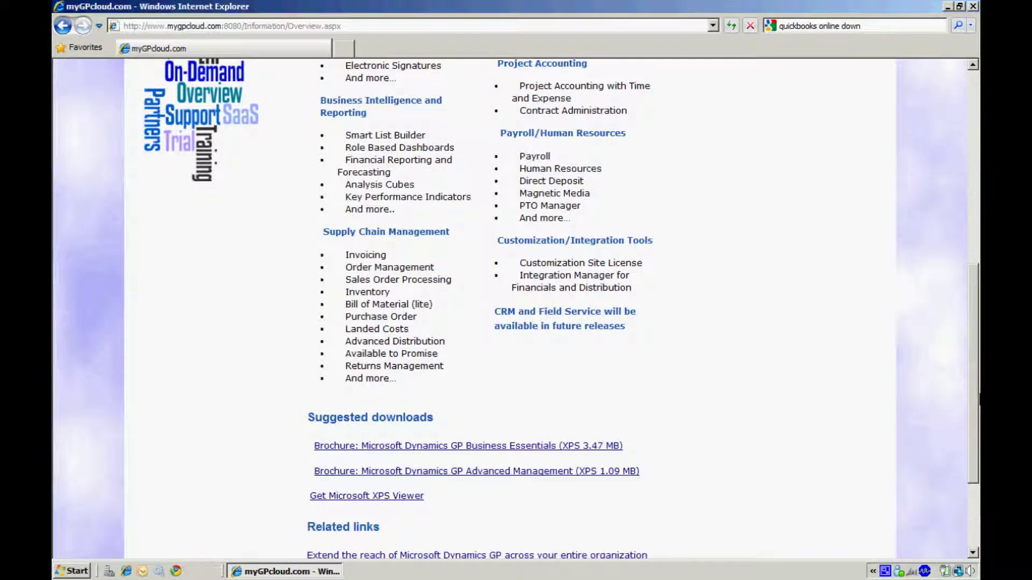
scroll(516, 309, down, 3)
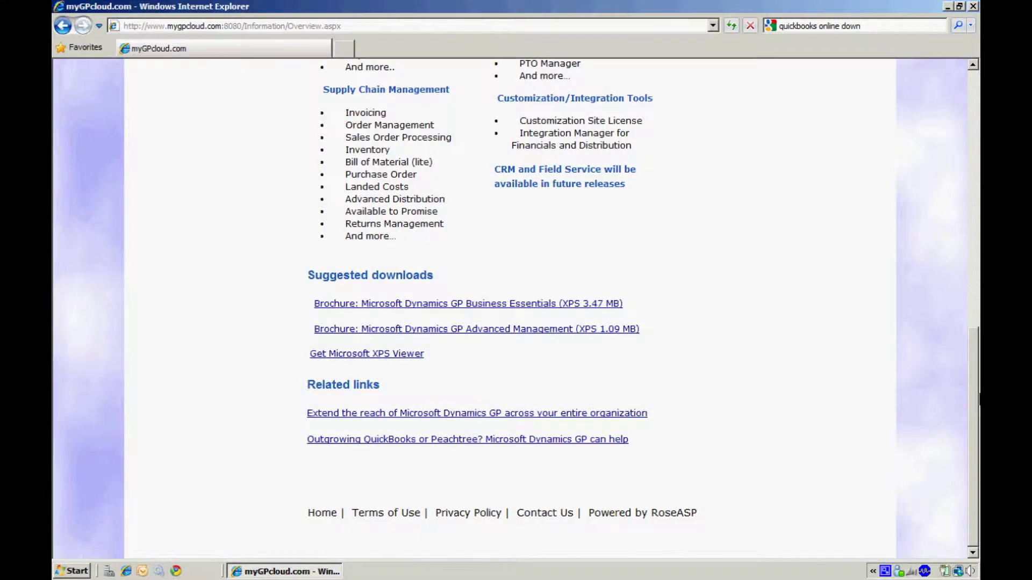
scroll(978, 398, up, 12)
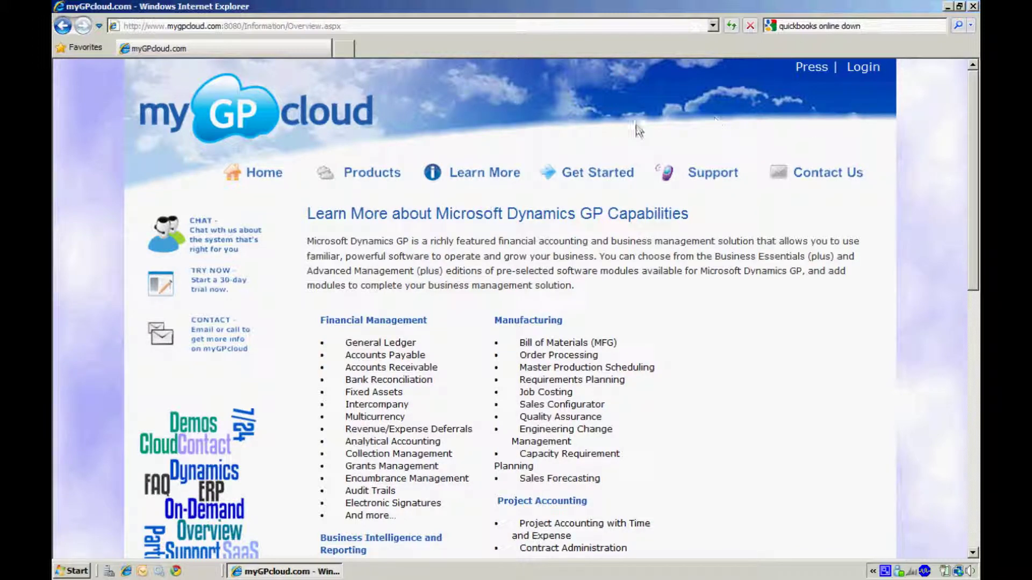
mouse_move(602, 171)
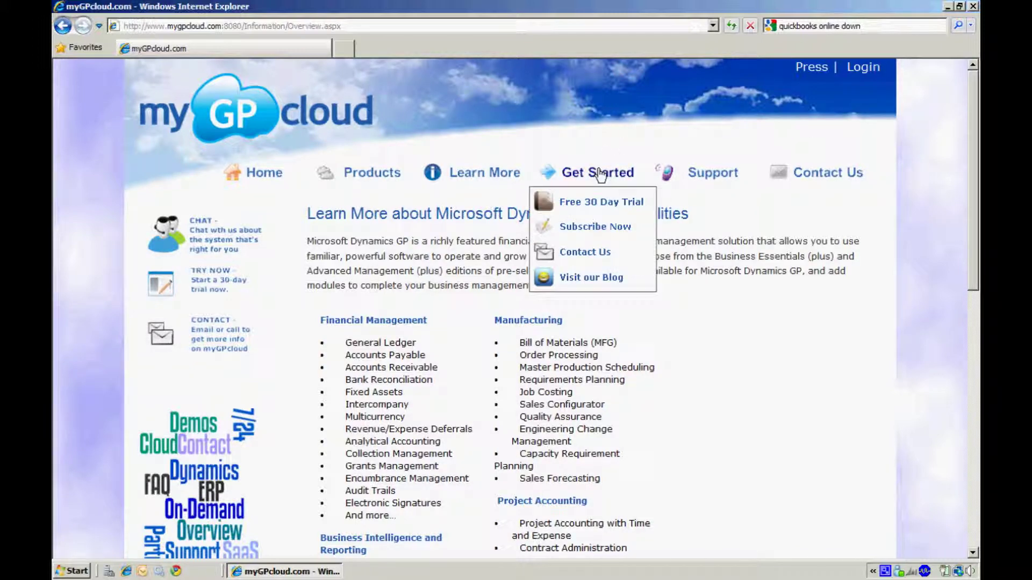
- Choose the free 30-day trial with Advanced Management (Plus) and continue to the Step 1 form
click(596, 204)
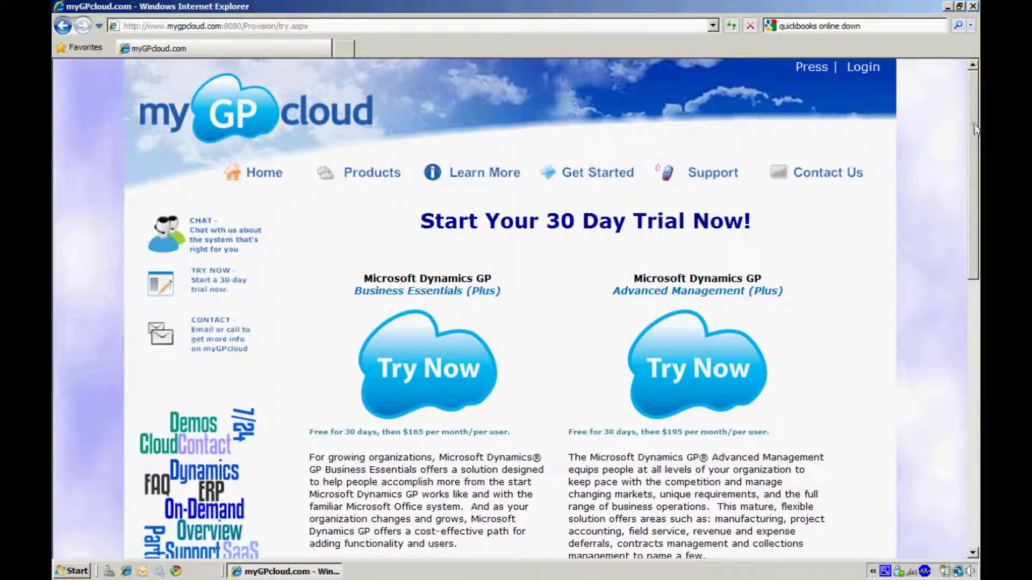
drag(975, 129, 978, 190)
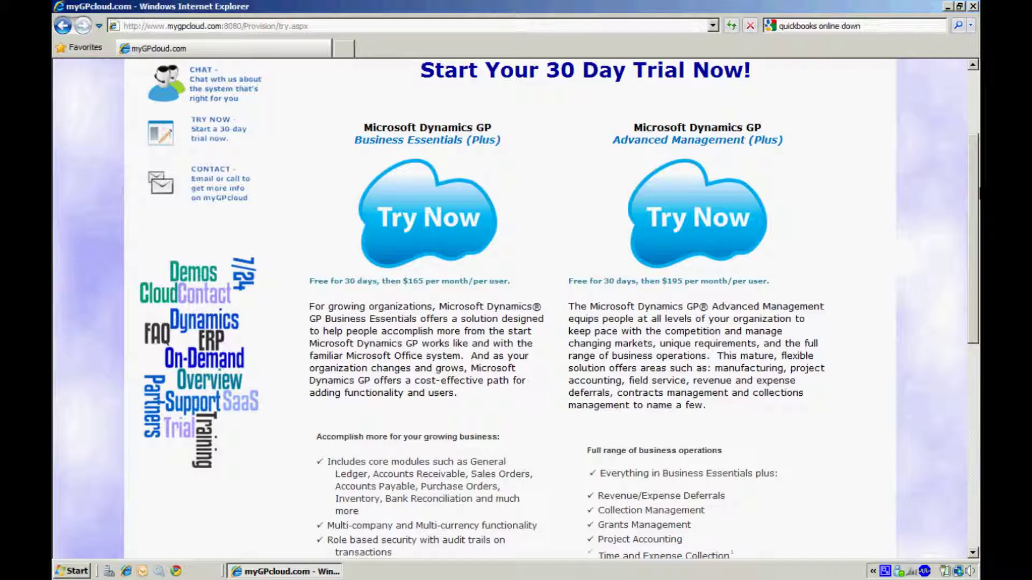
click(705, 218)
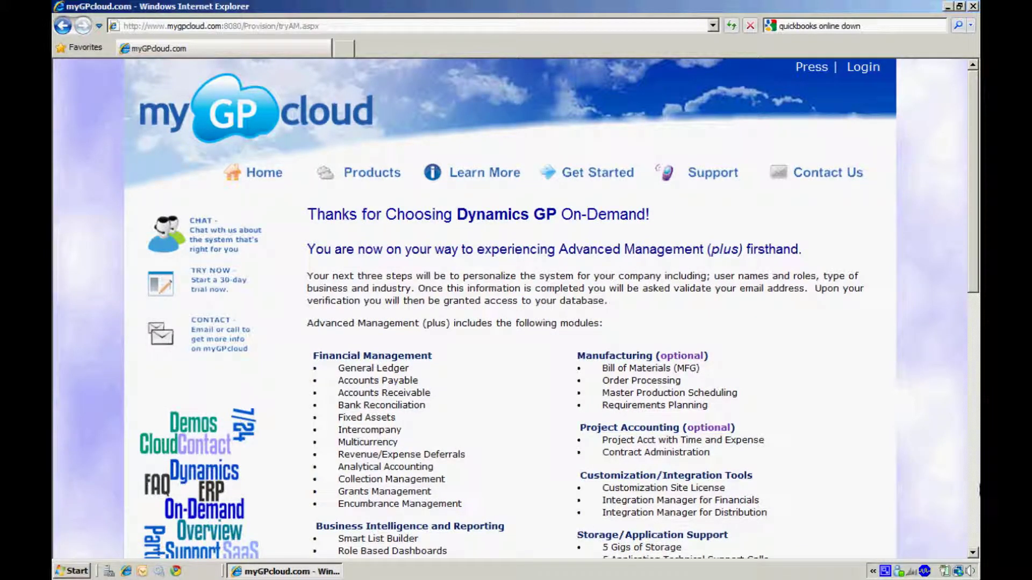
drag(973, 234, 968, 488)
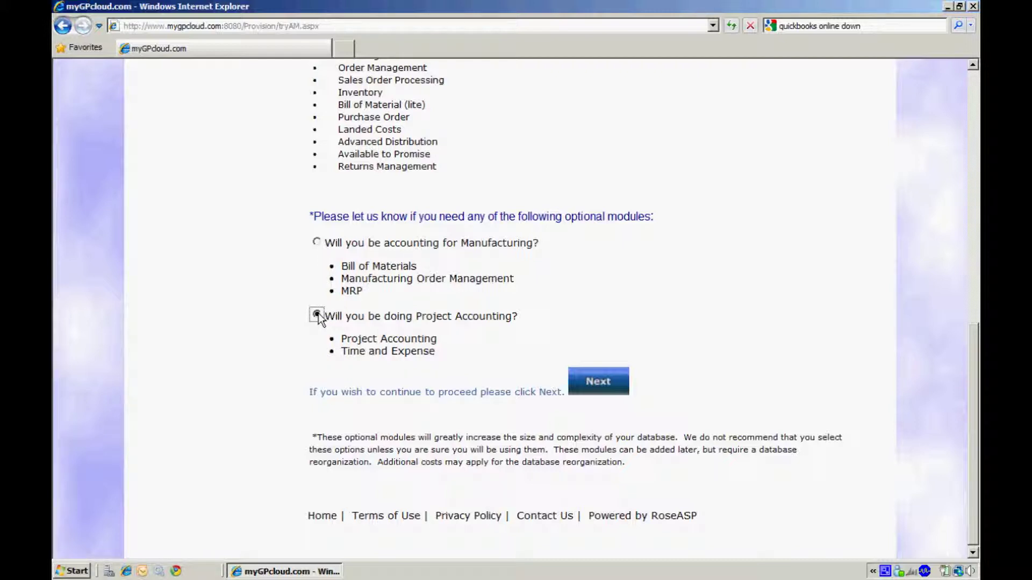
click(600, 383)
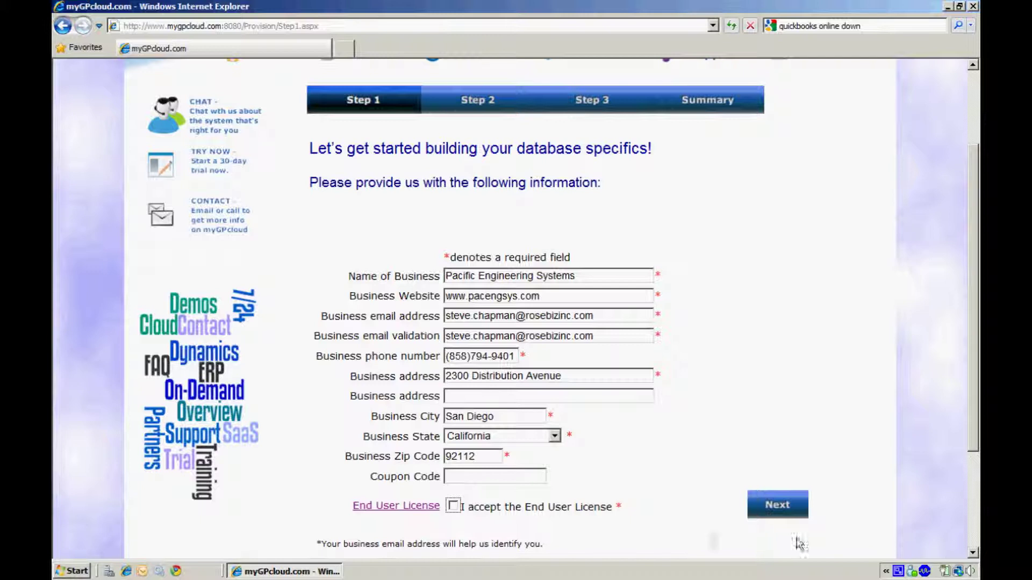
- Accept the End User License and submit the business details
click(453, 506)
click(777, 505)
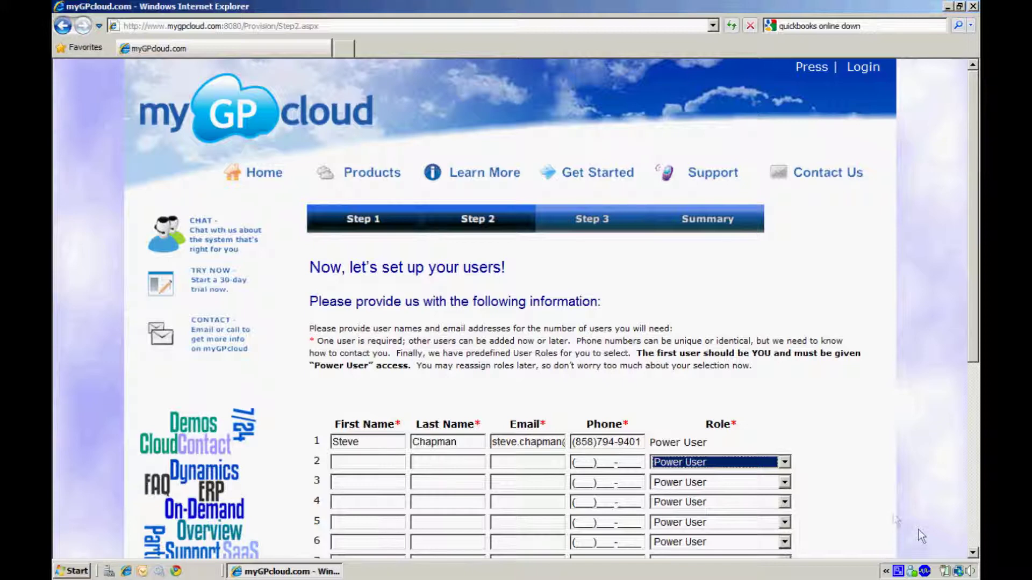
- Check the second user's Role options, leave them unchanged, and submit the user list
click(785, 463)
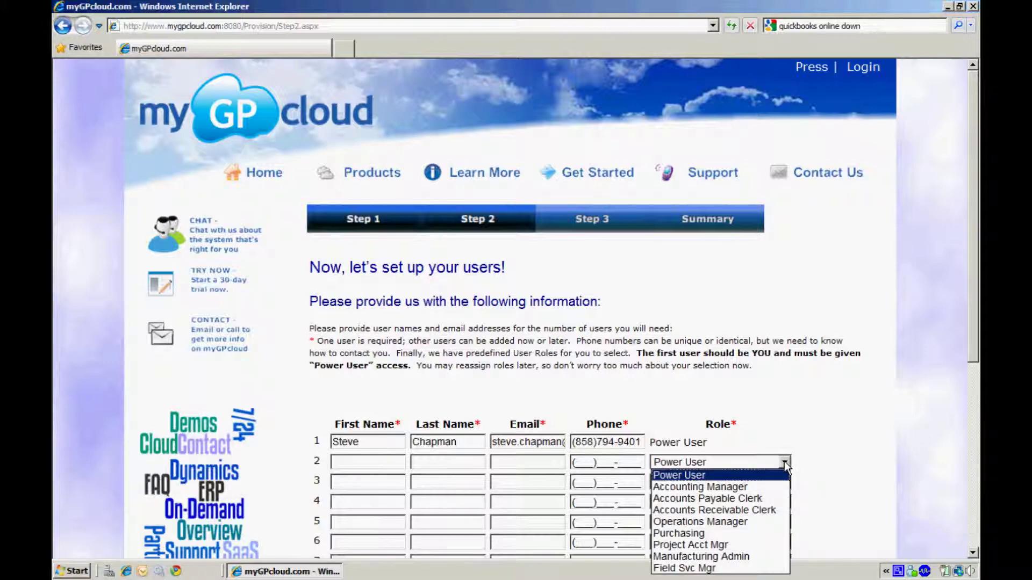
click(975, 518)
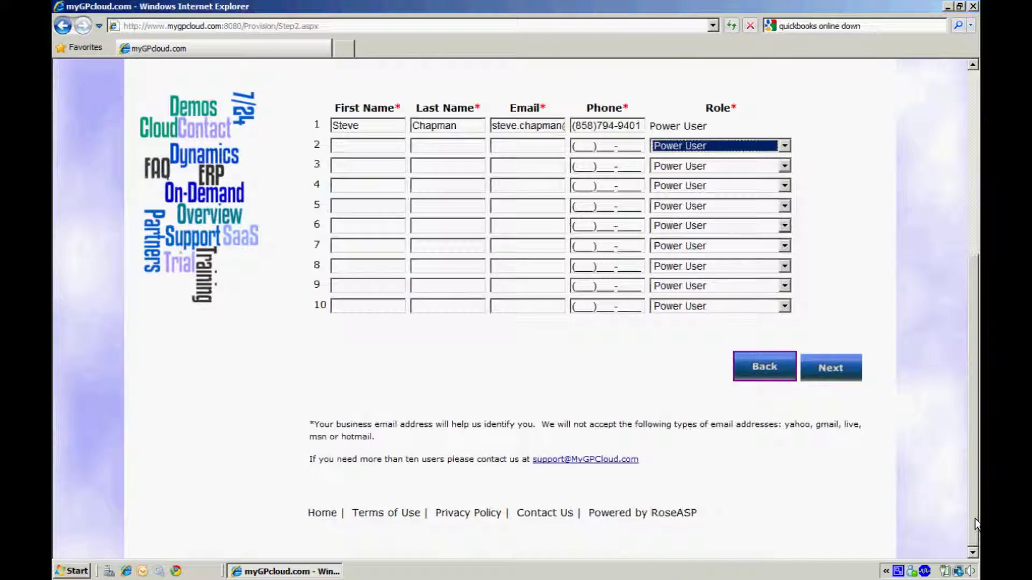
click(829, 371)
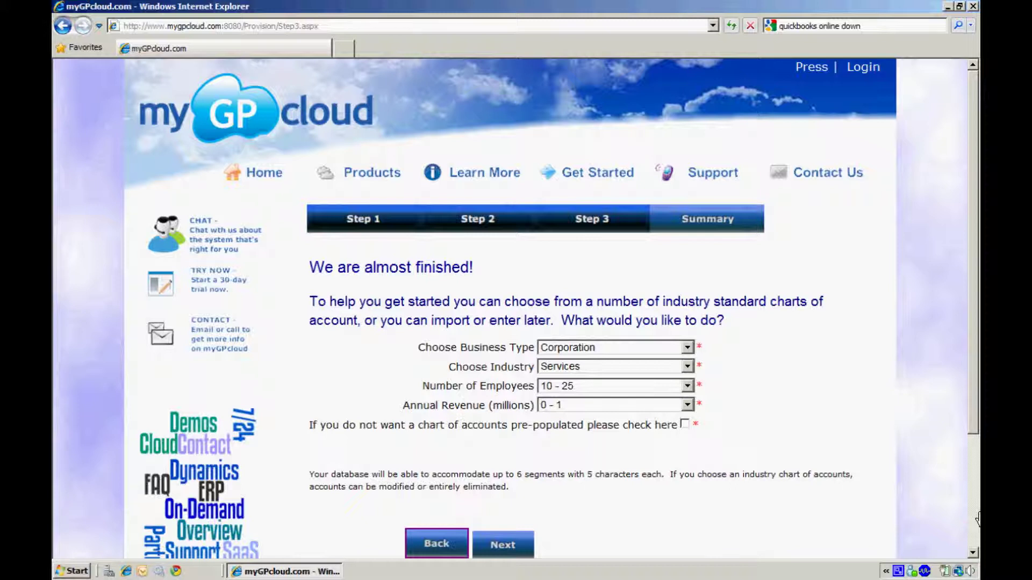
- Submit the profile: Corporation, Services, 10 - 25 employees, 0 - 1 million revenue
click(508, 553)
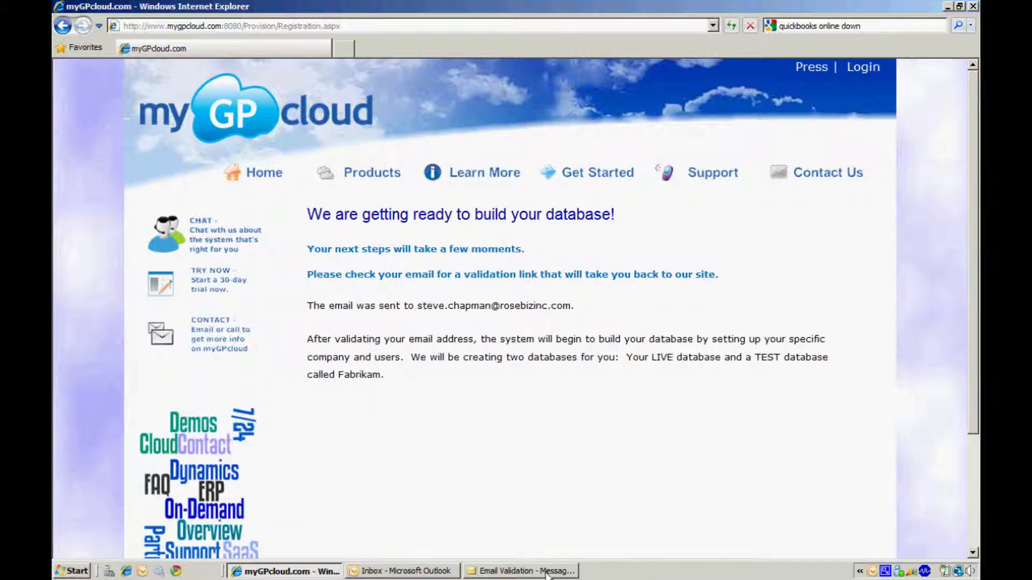
- Read the Email Validation and User Information emails, then return to the myGPcloud welcome page
click(529, 572)
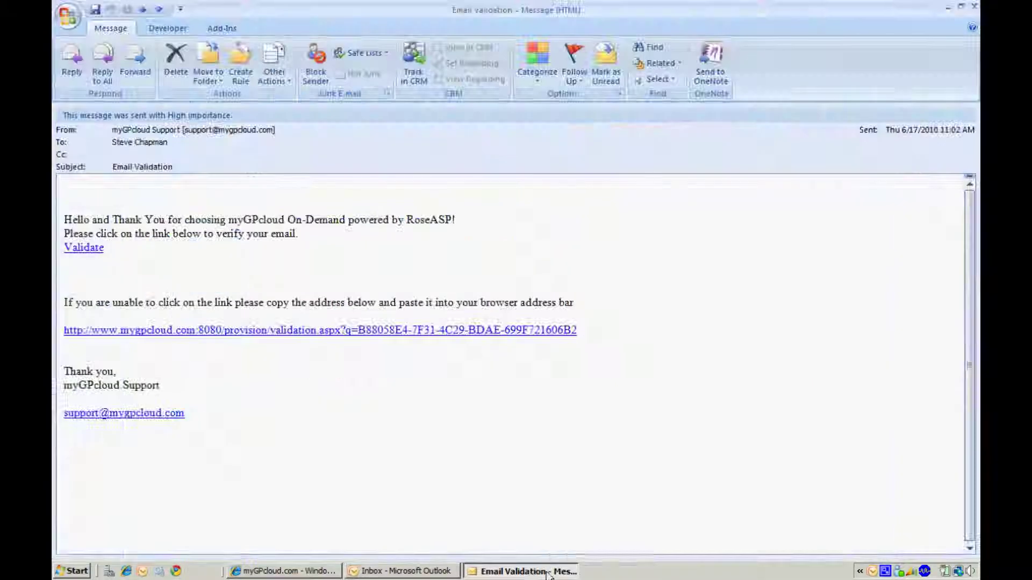
click(83, 248)
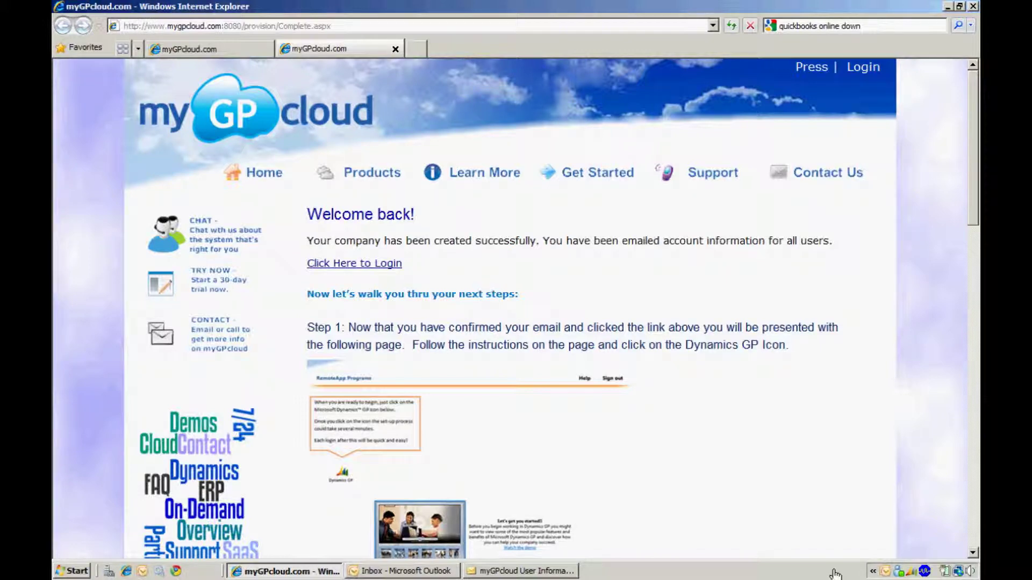
click(543, 571)
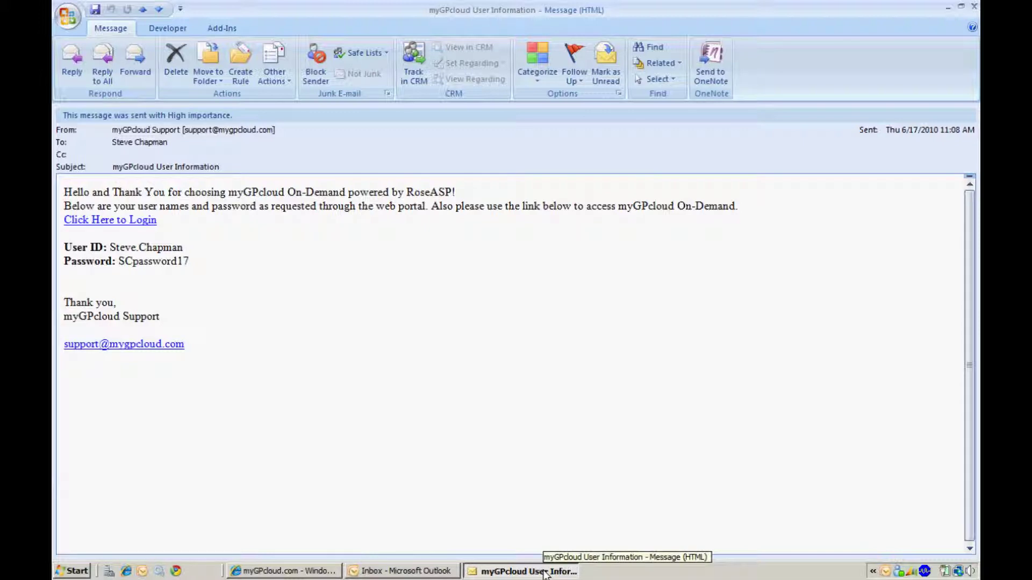
click(279, 573)
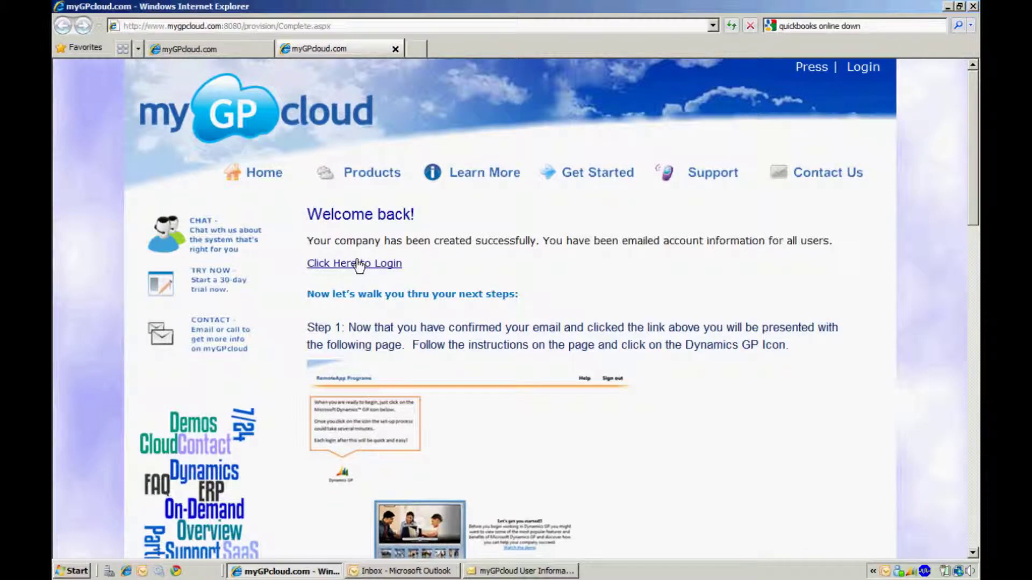
- Sign in to RD Web Access with the prefilled account and launch Dynamics GP with stored credentials
click(359, 264)
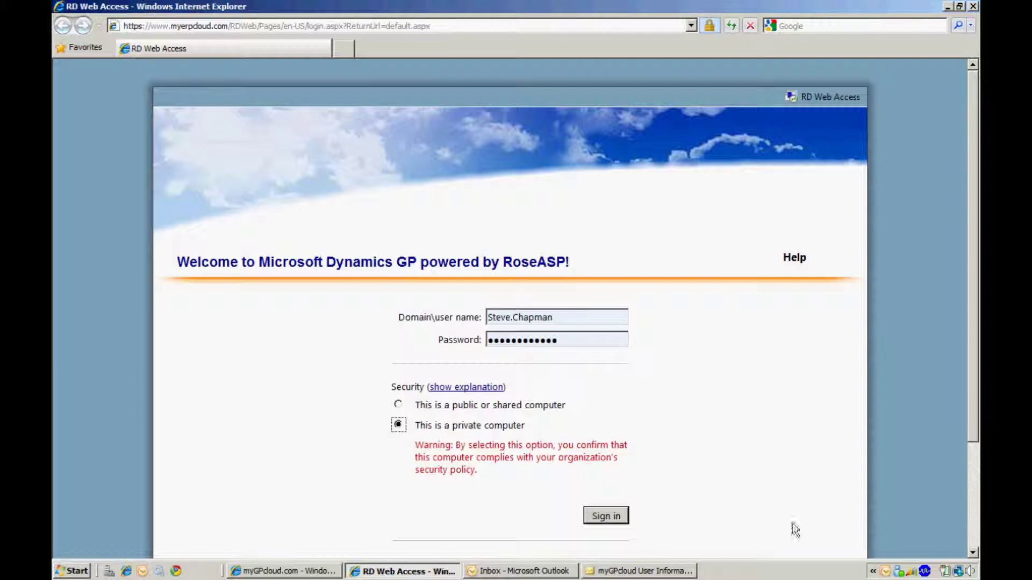
click(608, 515)
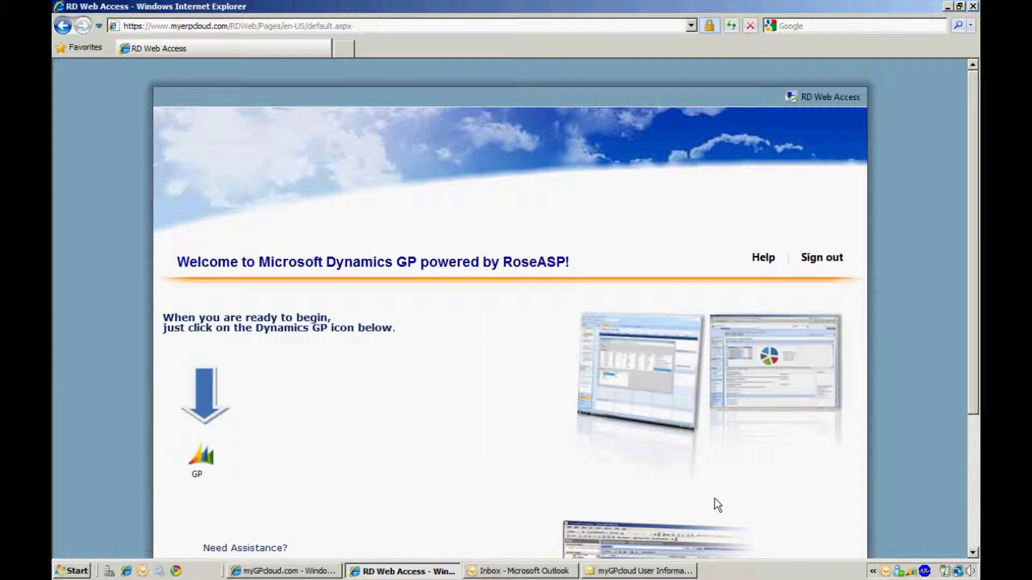
click(200, 456)
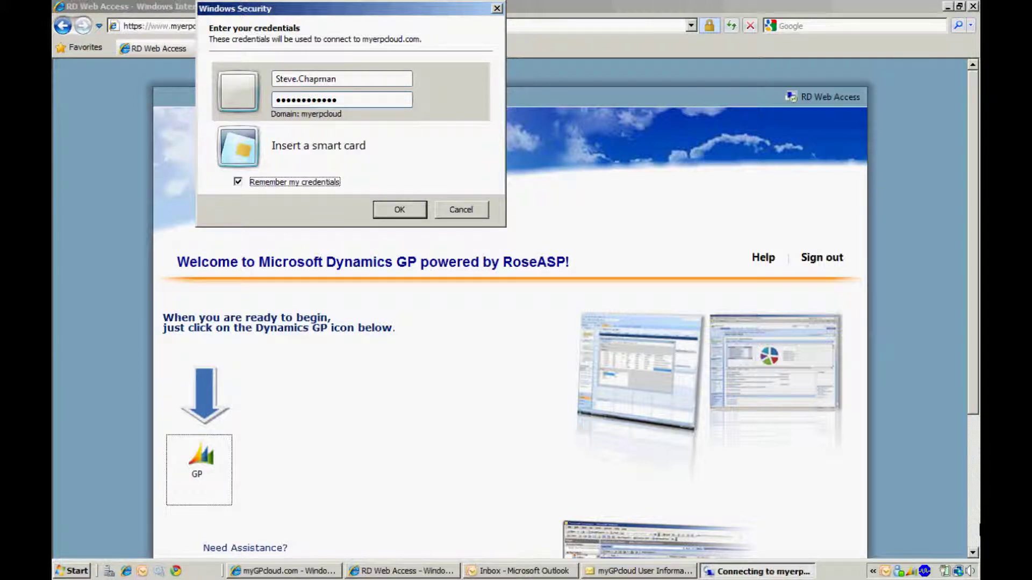
click(411, 210)
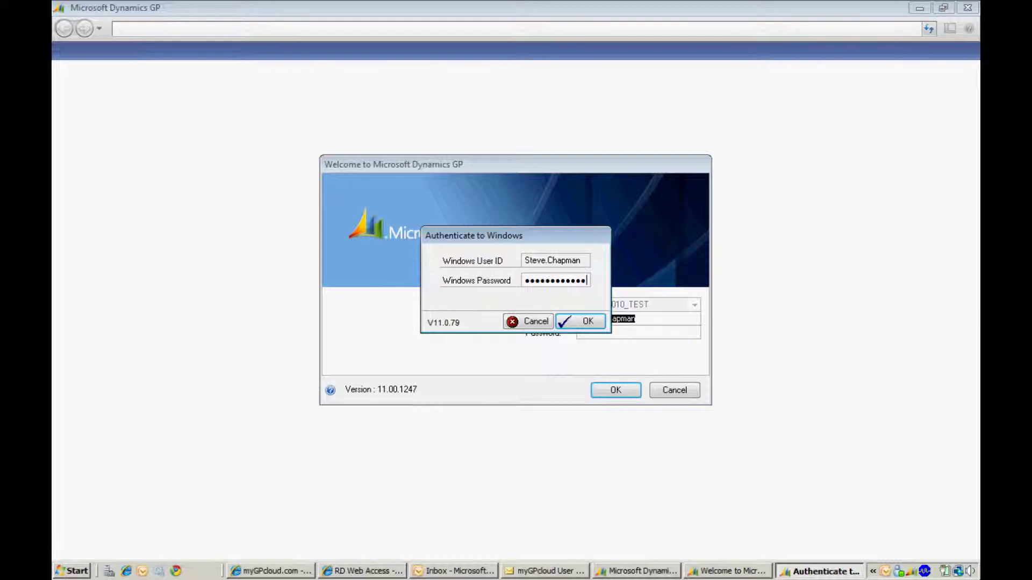
- Confirm Windows authentication and log into the Pacific Engineering Systems company
click(569, 322)
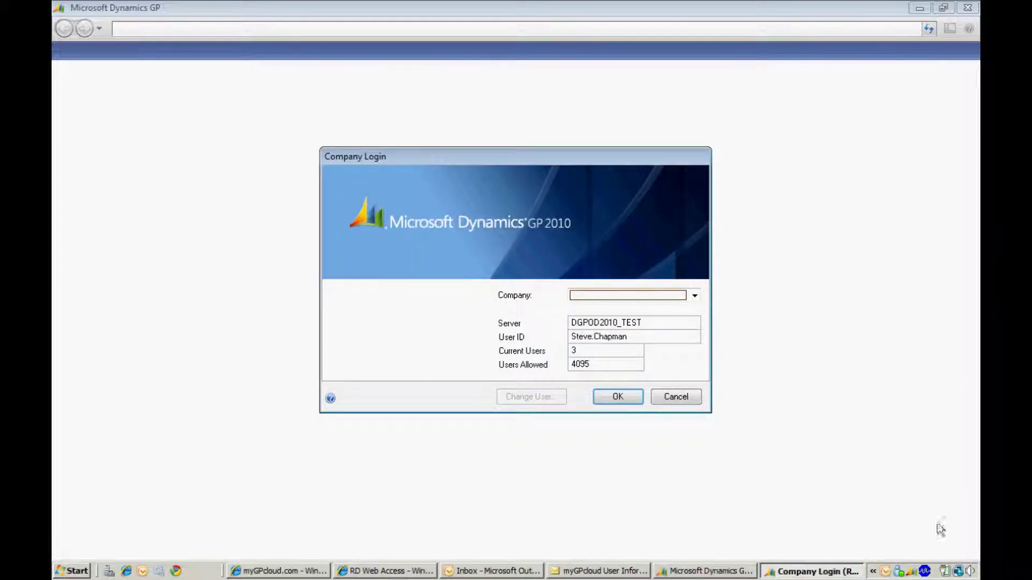
click(694, 296)
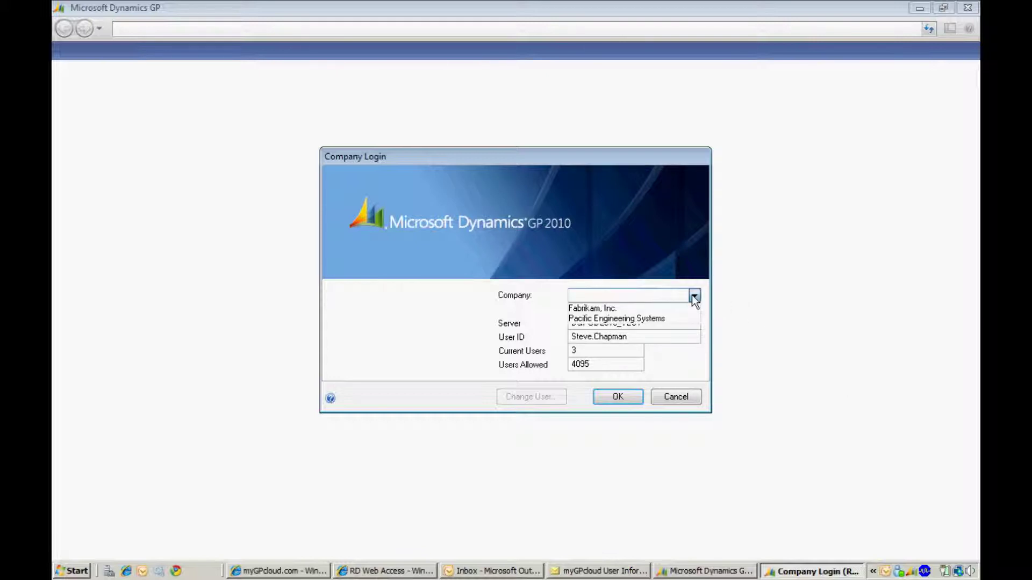
click(662, 319)
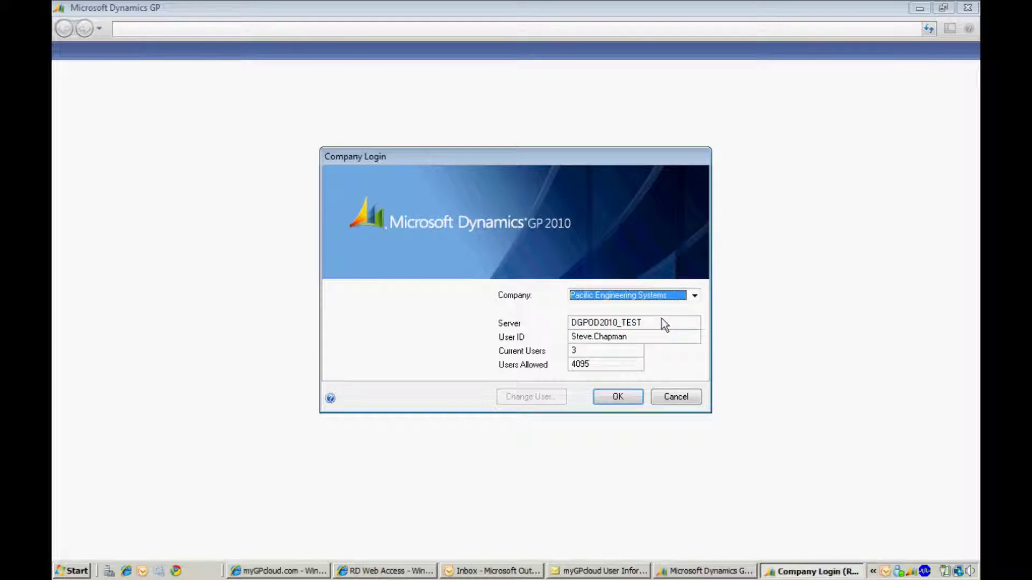
click(618, 398)
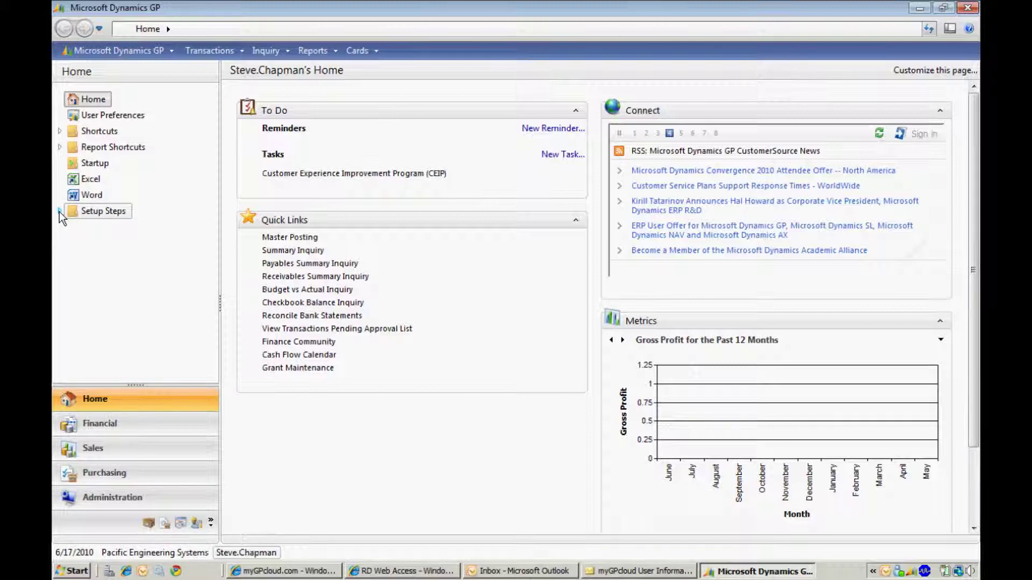
- Expand Setup Steps and its Company folder, then view the Welcome to myGPcloud.com email
click(59, 211)
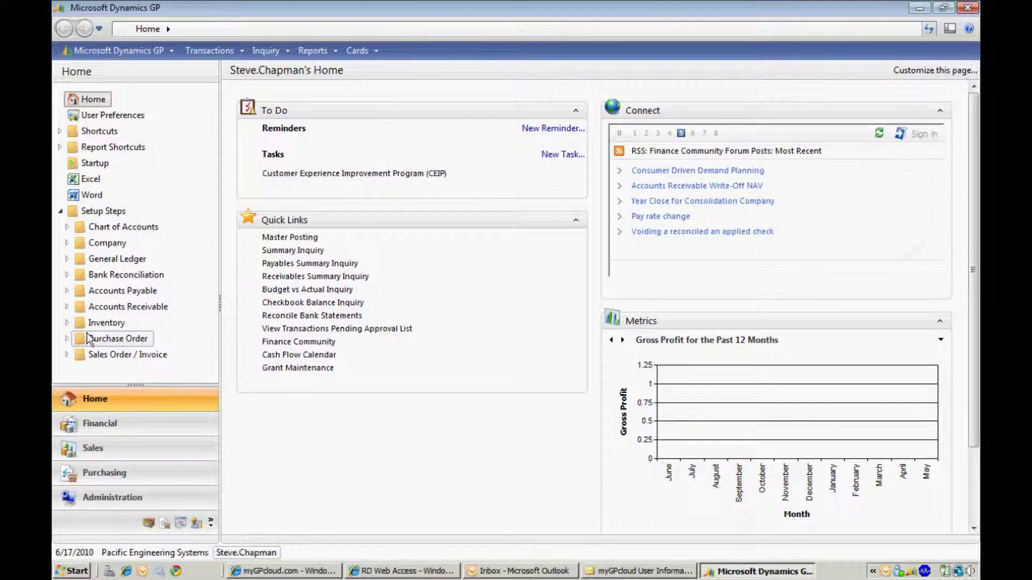
click(68, 244)
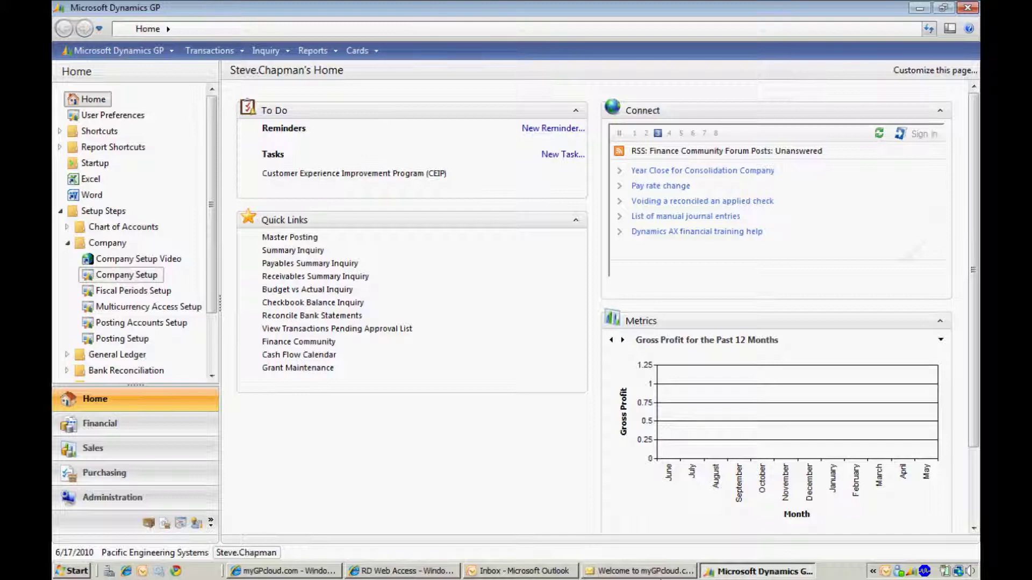
click(670, 573)
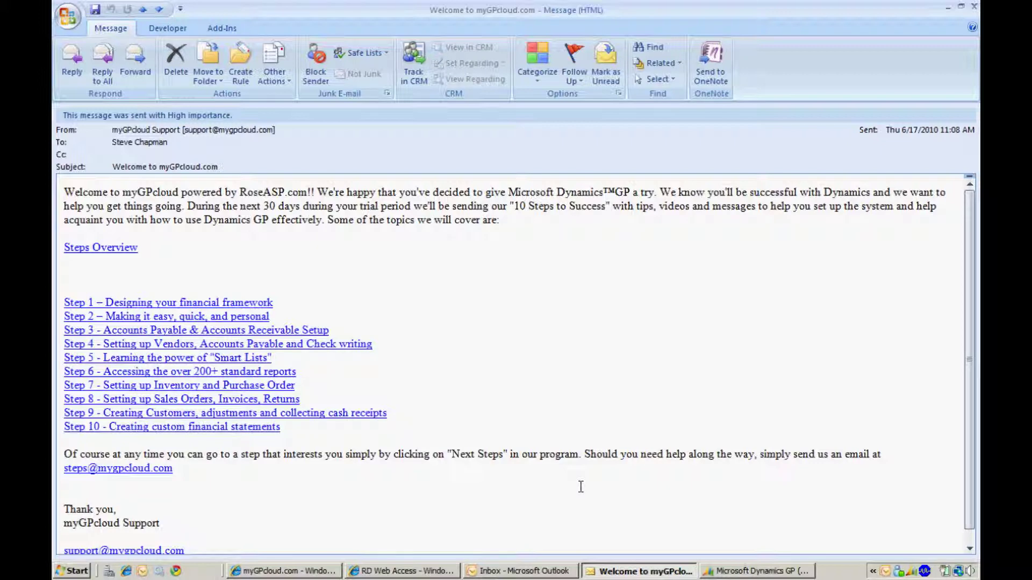
click(755, 572)
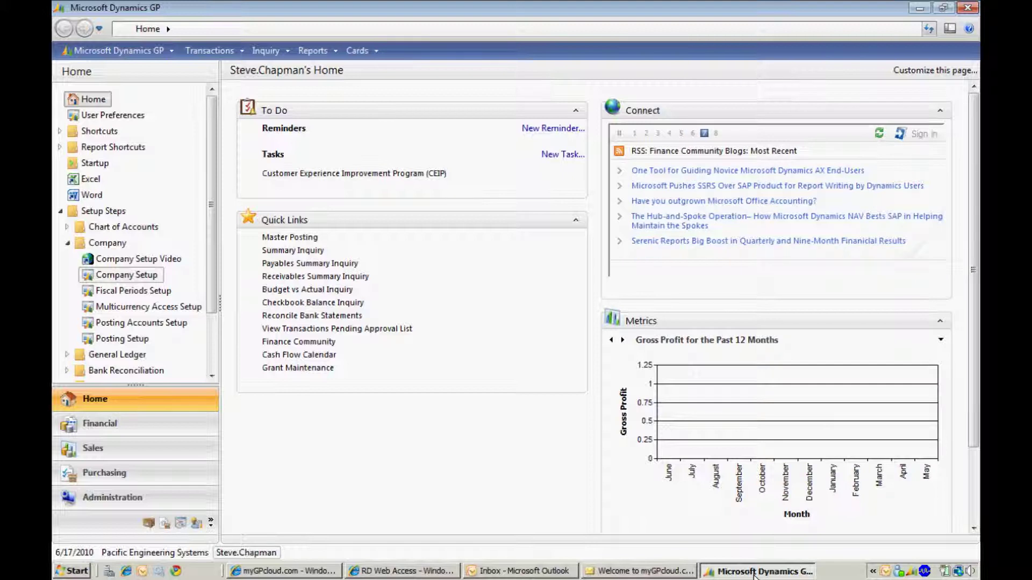